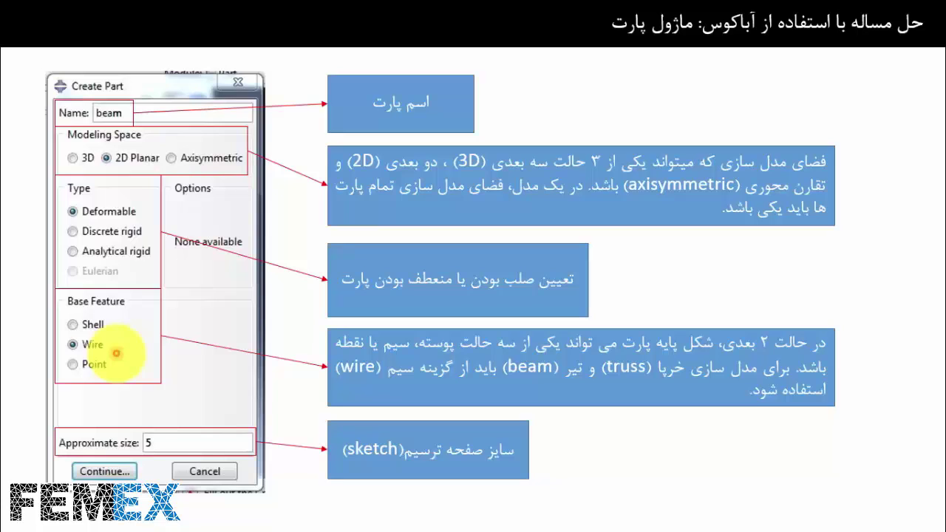
double_click(162, 446)
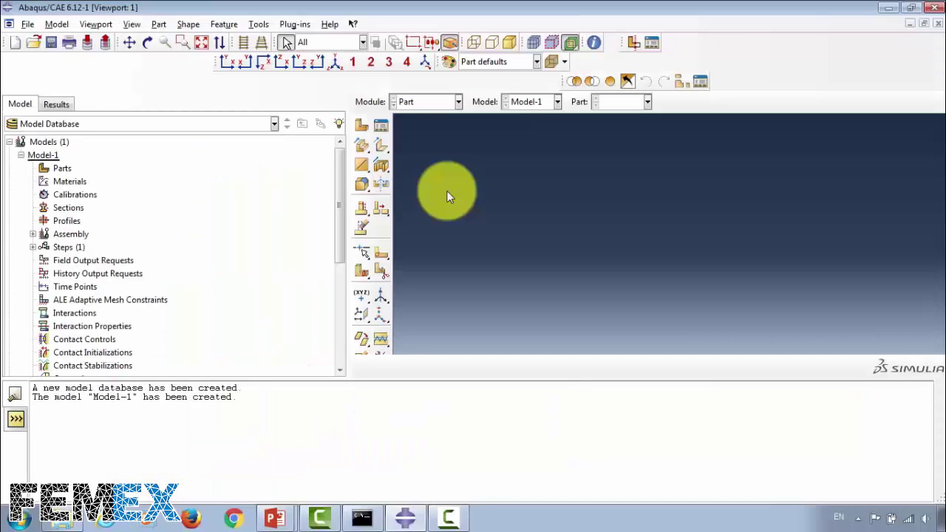
Create a 2D planar deformable wire part named beam with an approximate size of 5.
click(363, 124)
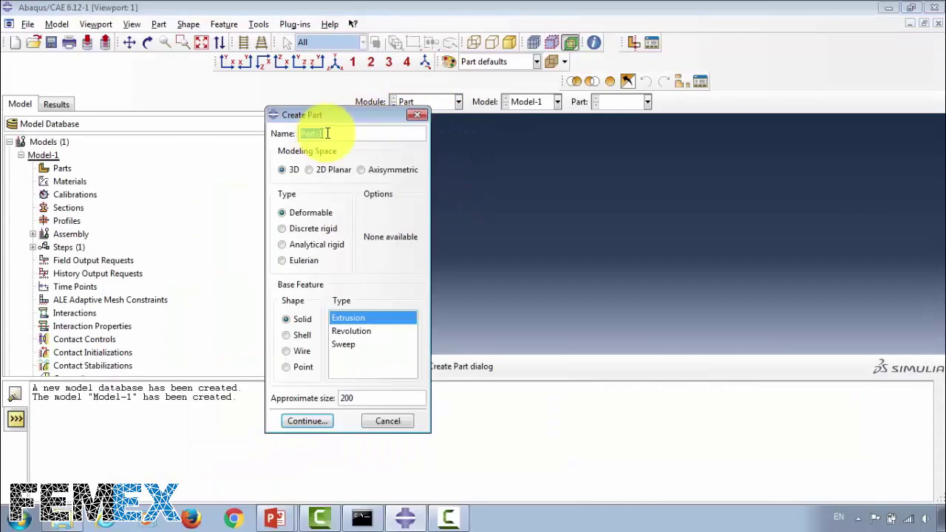
text(beam)
click(317, 169)
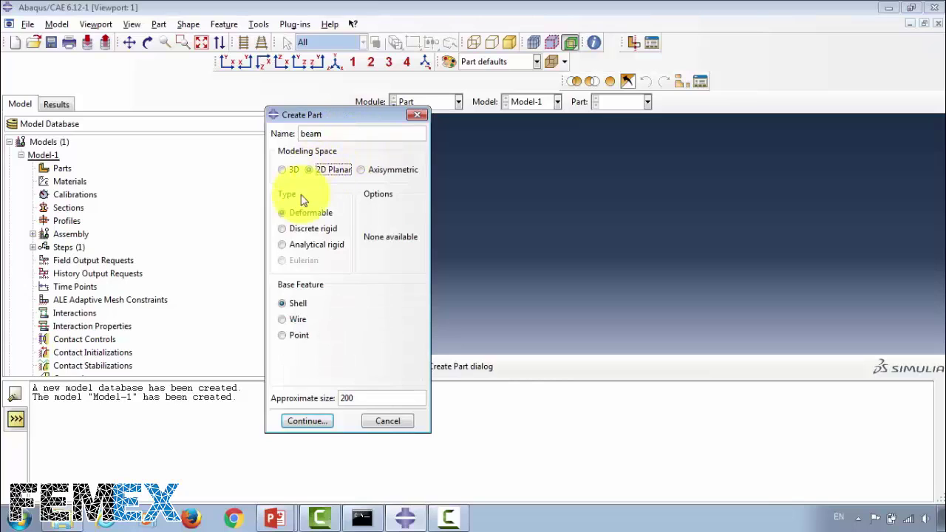
click(296, 319)
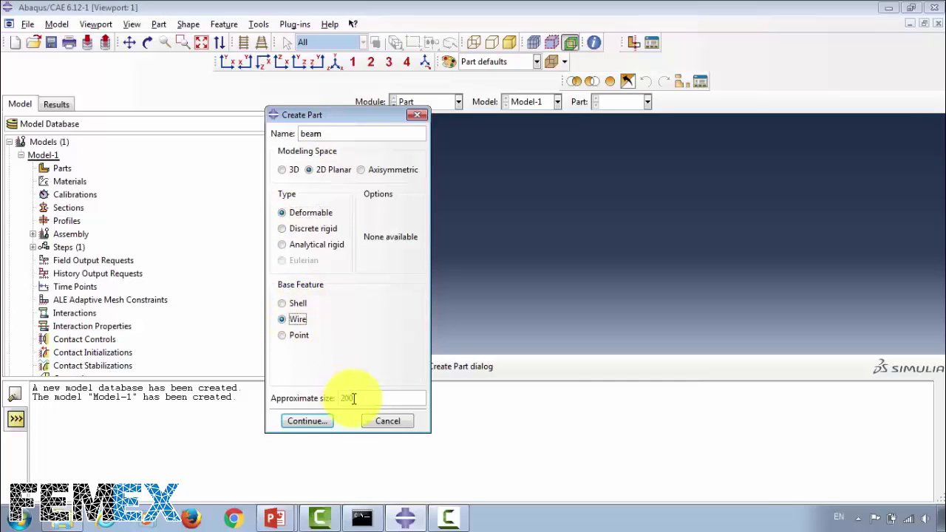
drag(359, 398, 302, 399)
text(5)
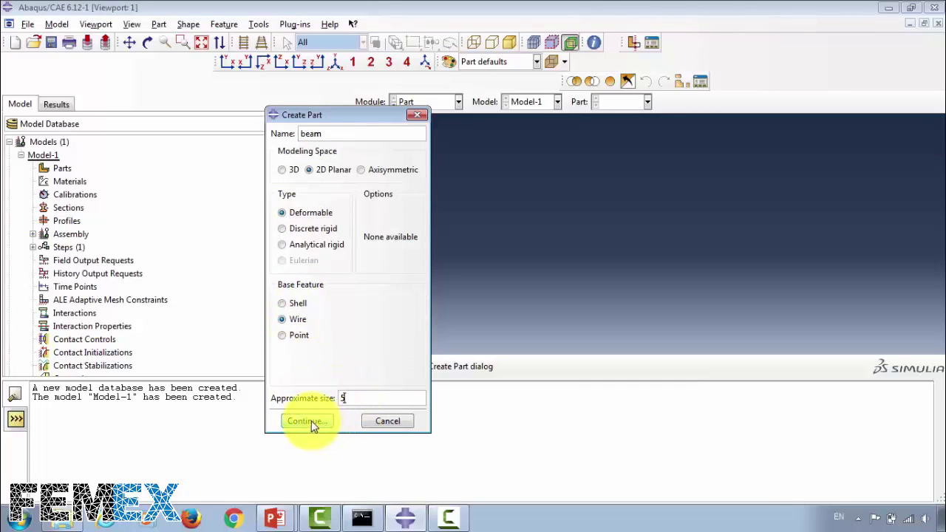
click(310, 420)
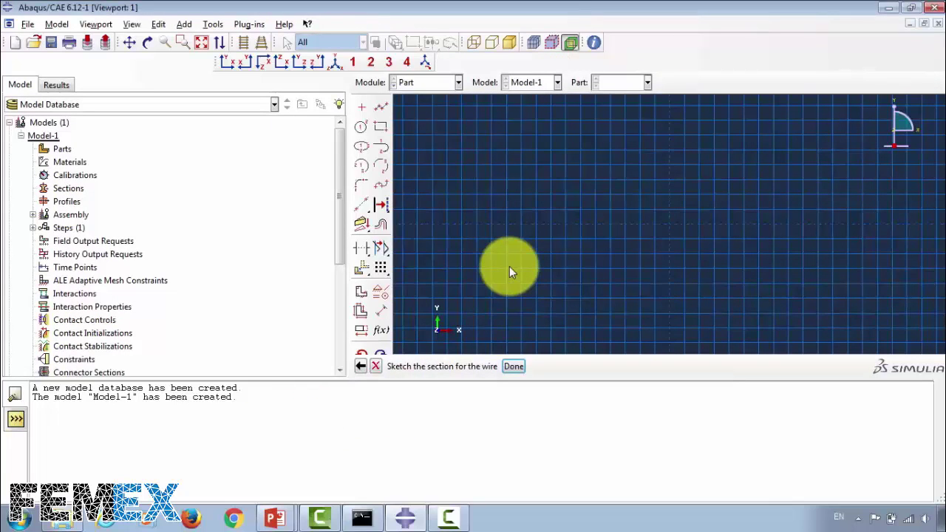
key(alt+Tab)
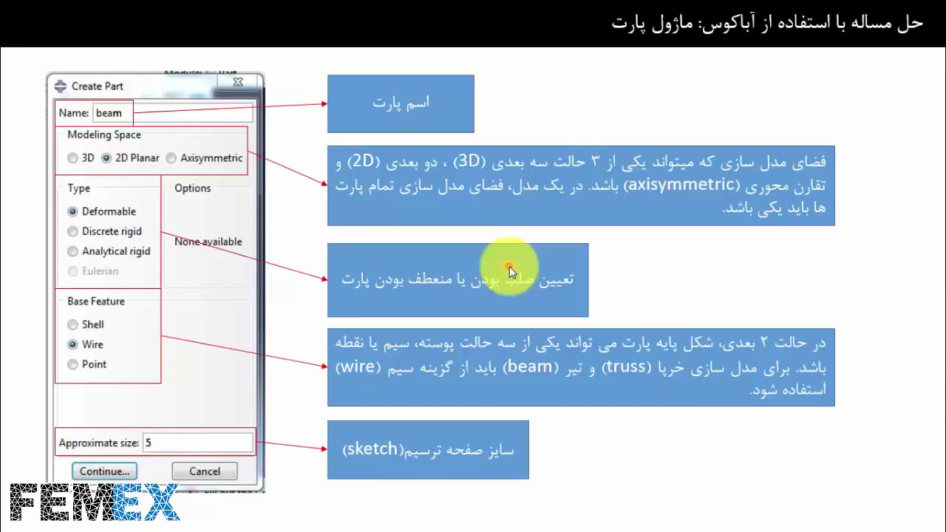
click(510, 268)
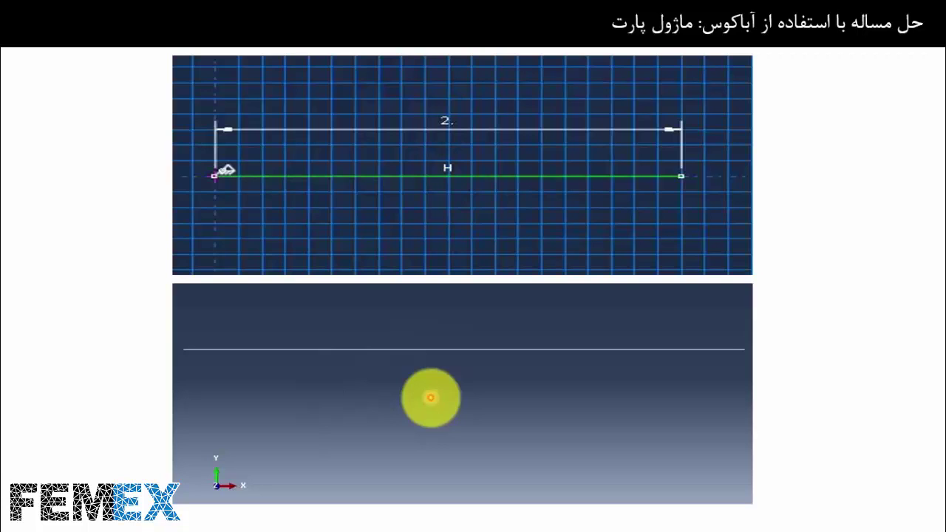
key(alt+Tab)
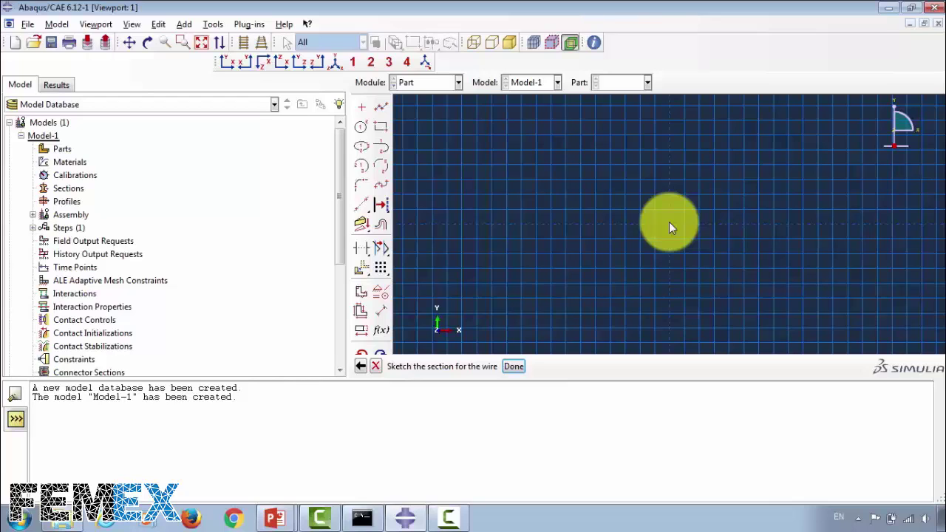
Place an isolated point at the sketch origin, coordinates 0,0.
click(363, 107)
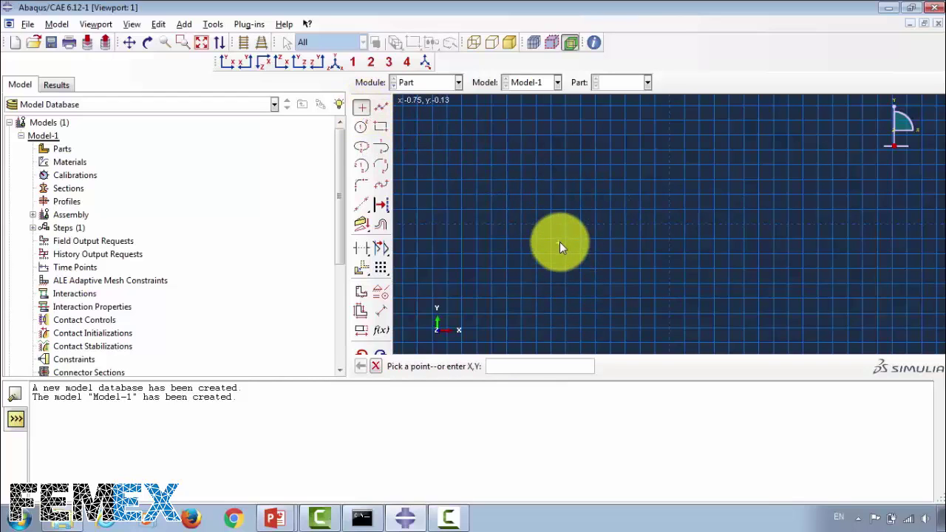
text(0,0)
key(Return)
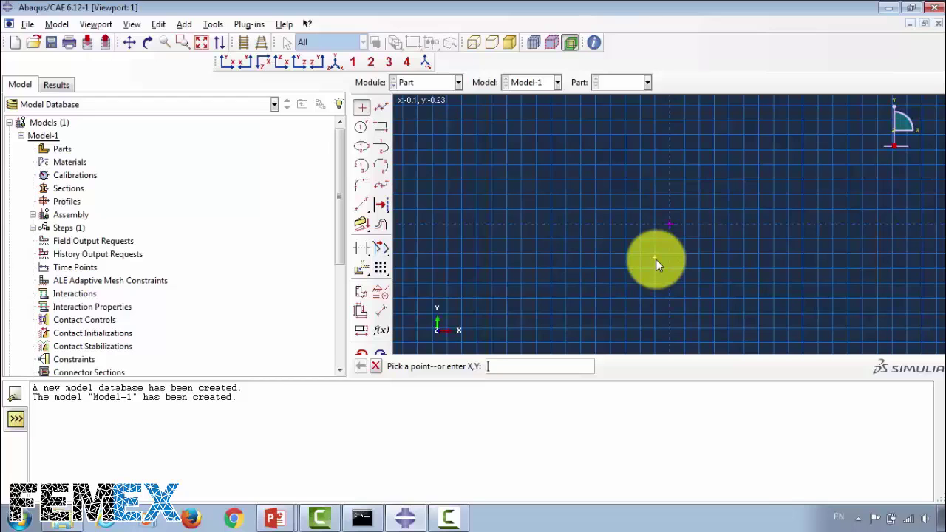
key(Escape)
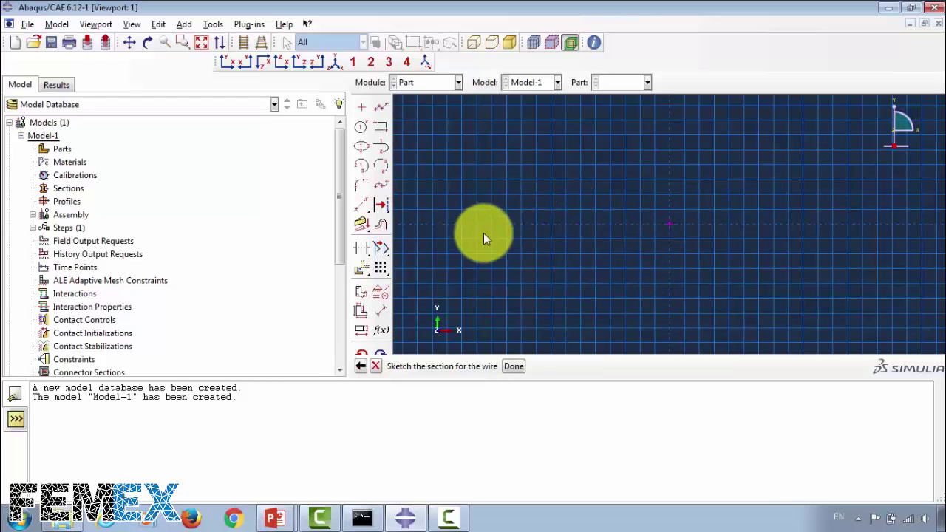
Apply a Fixed constraint to the point at the sketch origin.
click(385, 290)
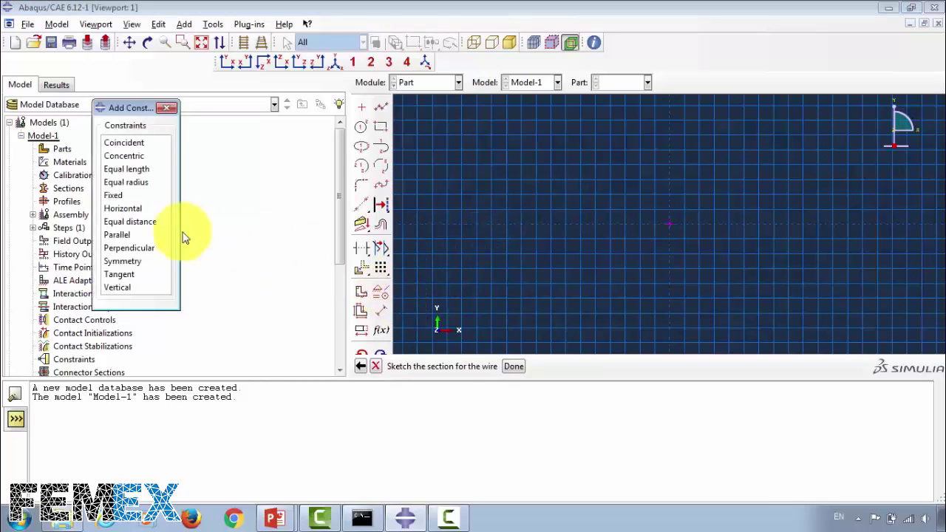
click(114, 196)
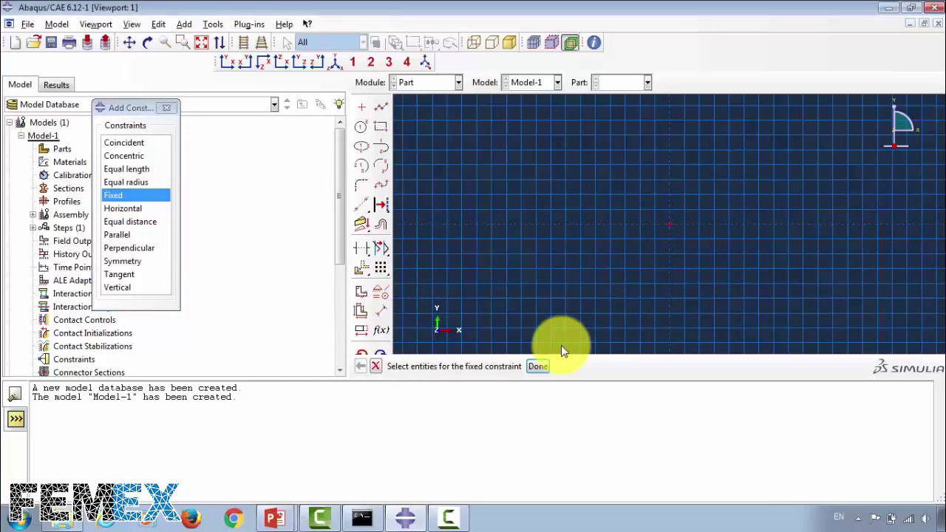
click(675, 221)
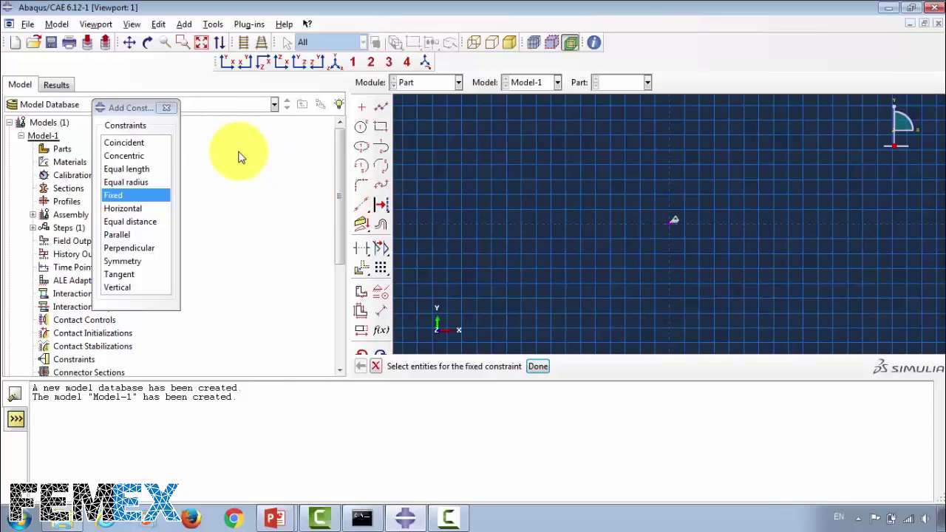
click(168, 111)
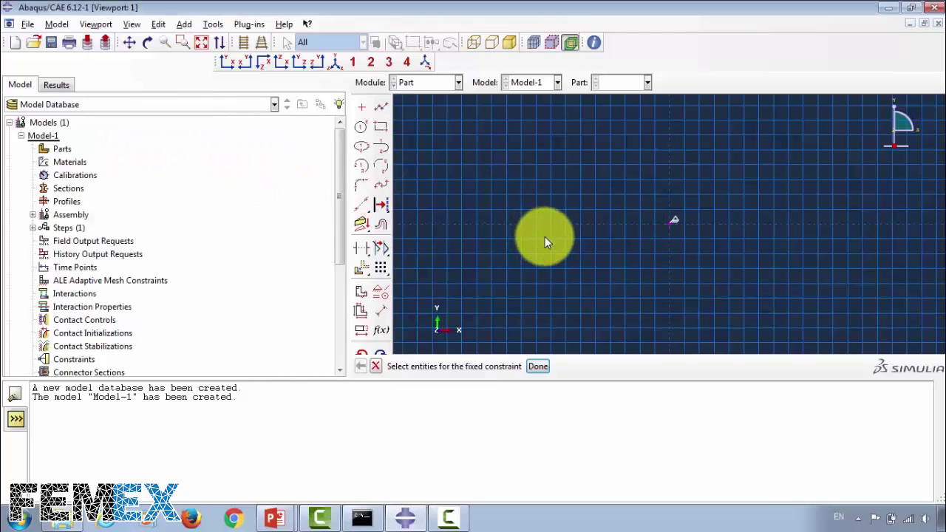
key(Escape)
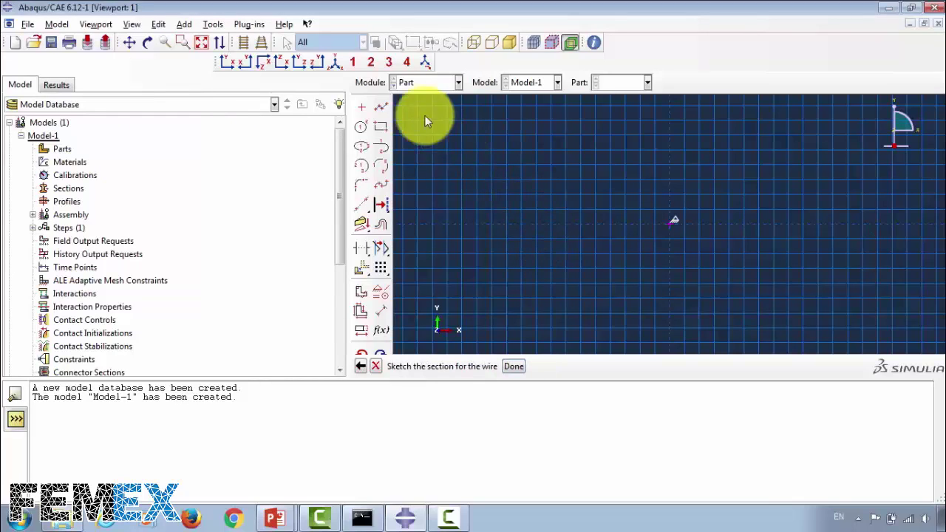
Sketch a horizontal line about 1.4 long from the fixed origin point in the positive X direction.
click(382, 109)
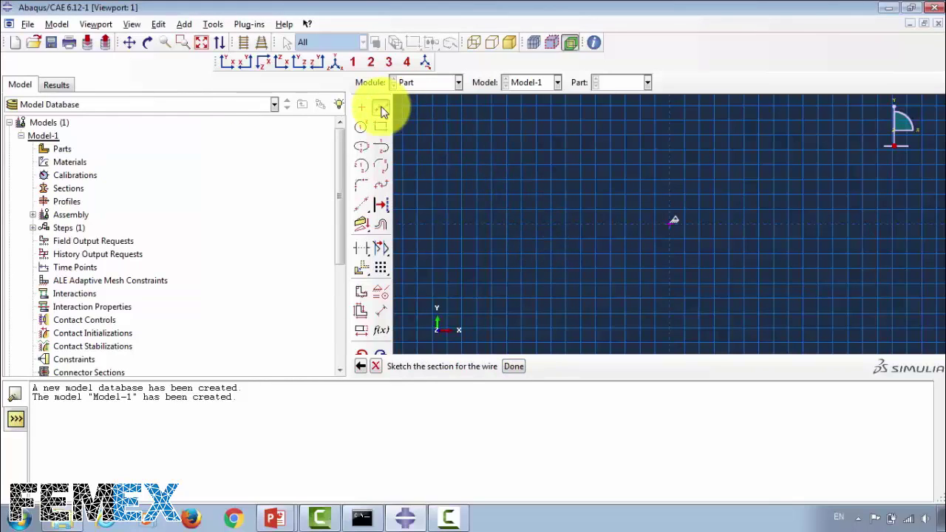
click(671, 228)
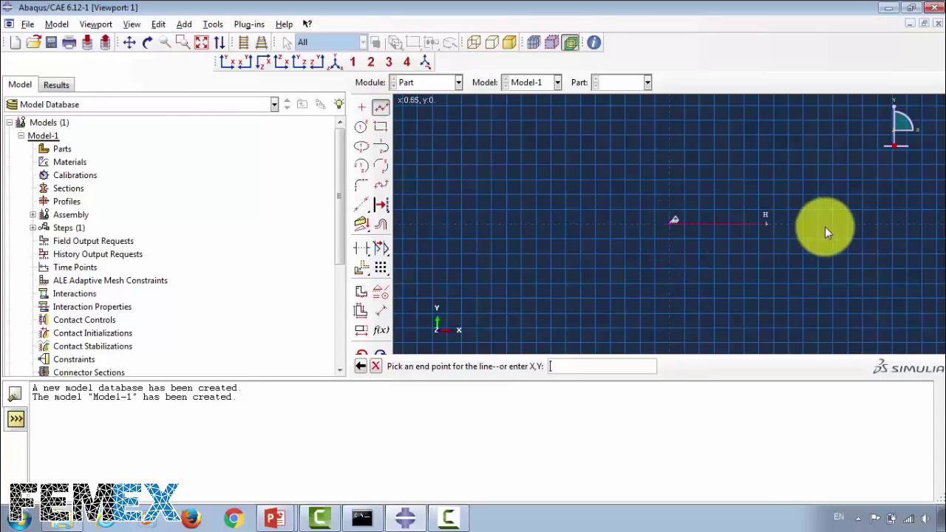
click(878, 225)
middle_click(819, 271)
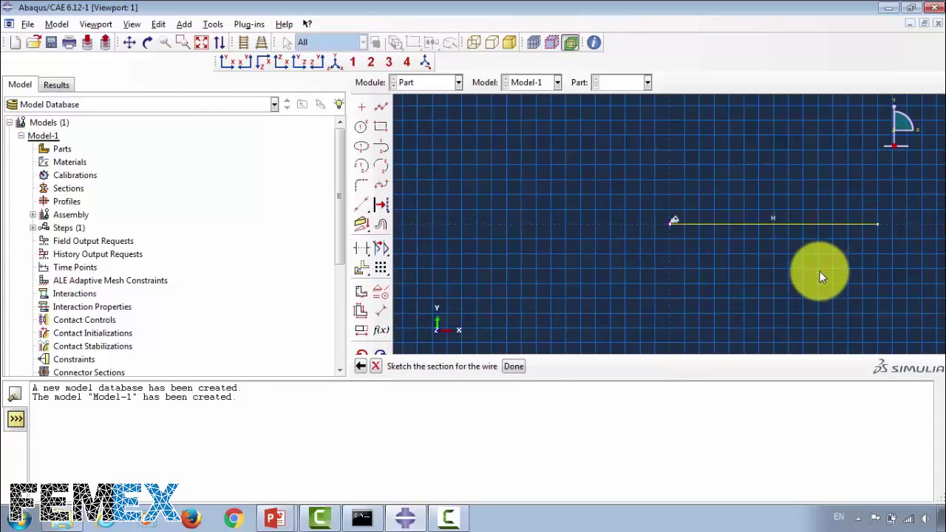
Dimension the horizontal line with a length of 2 and finish the wire sketch.
click(381, 314)
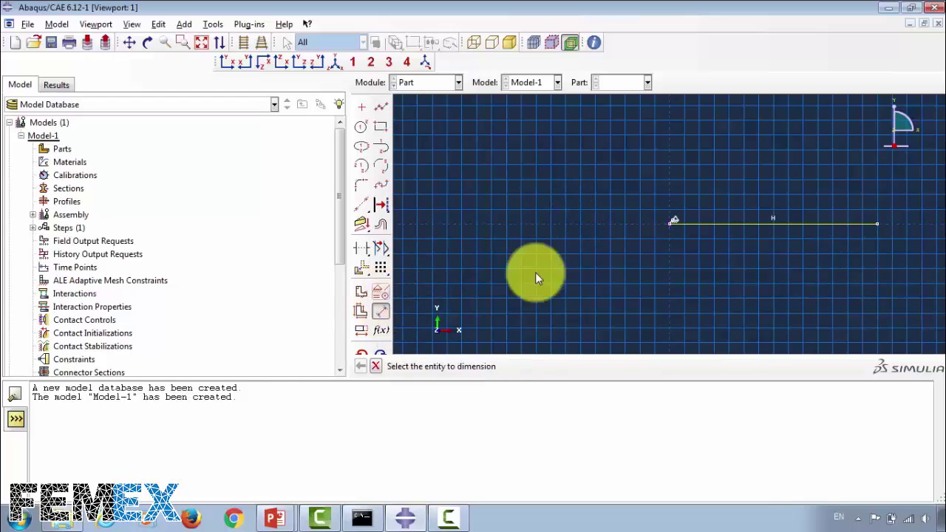
click(783, 222)
click(784, 183)
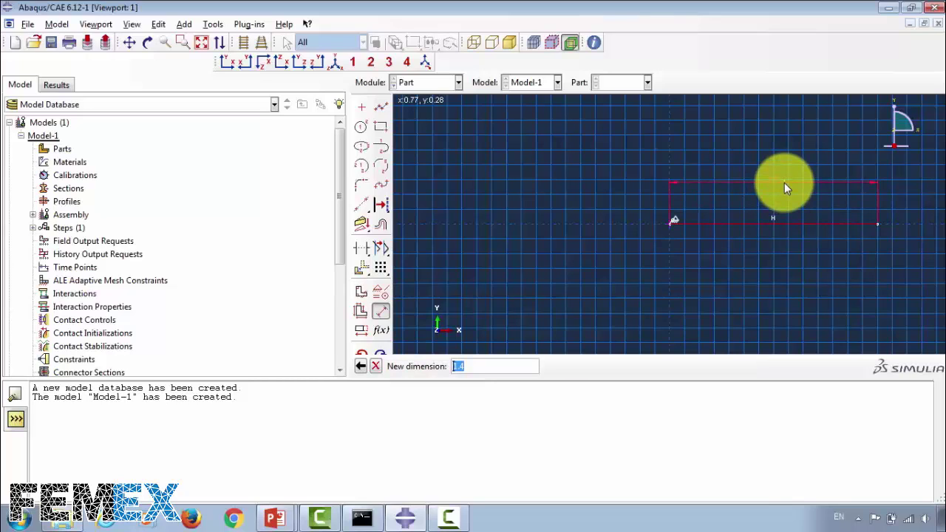
text(2)
key(Return)
scroll(571, 249, down, 1)
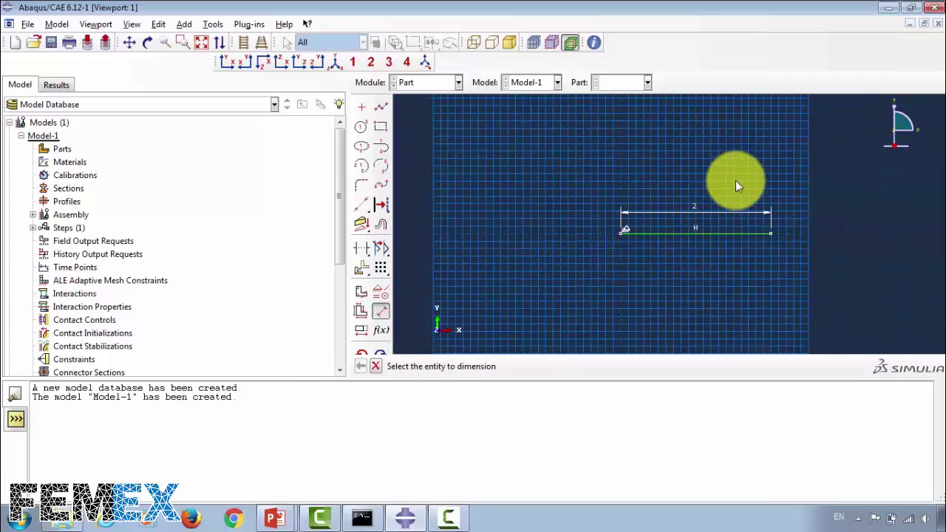
scroll(655, 289, up, 3)
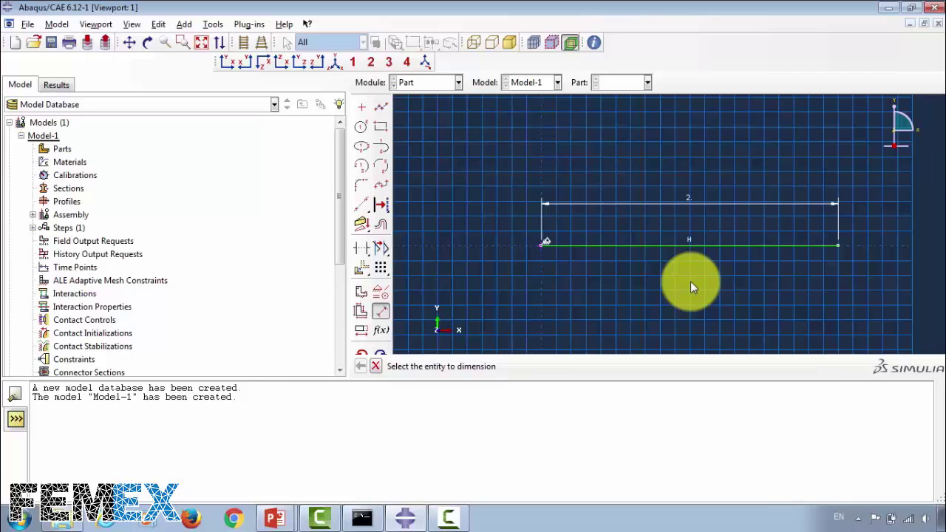
key(Escape)
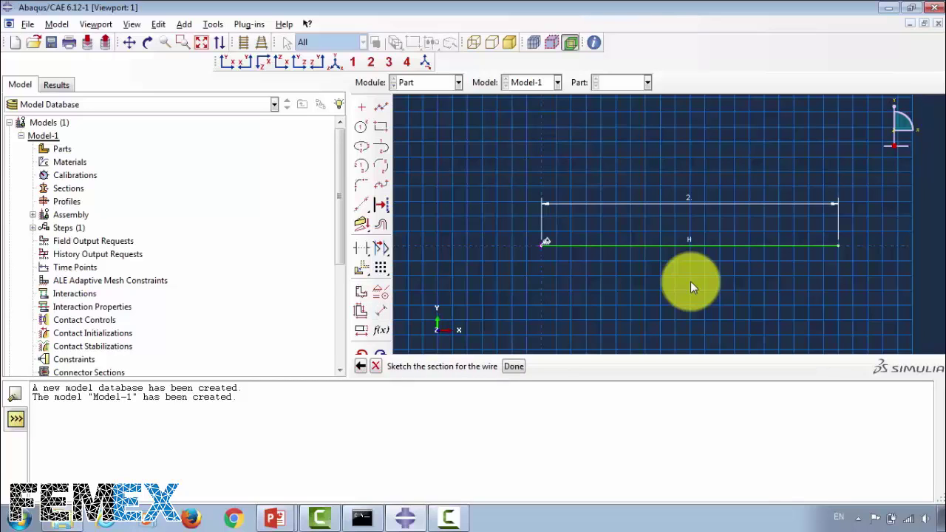
click(513, 367)
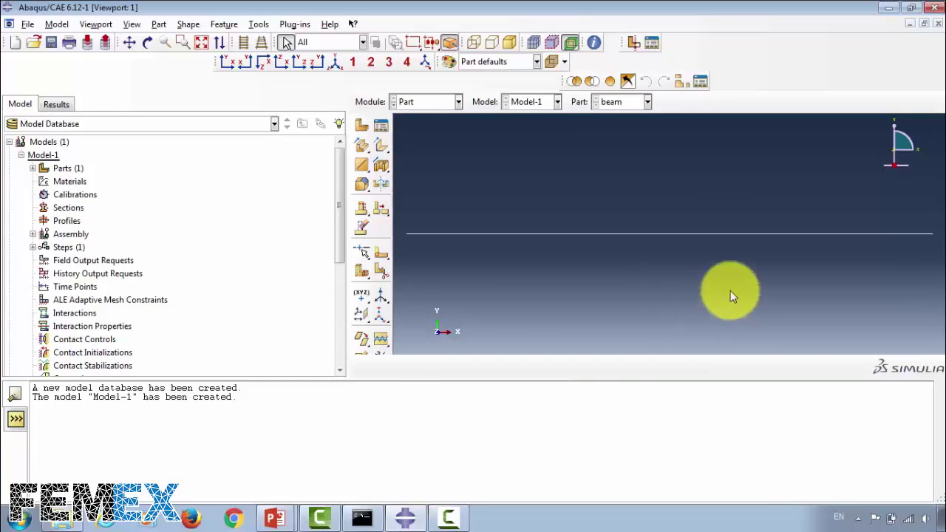
click(617, 104)
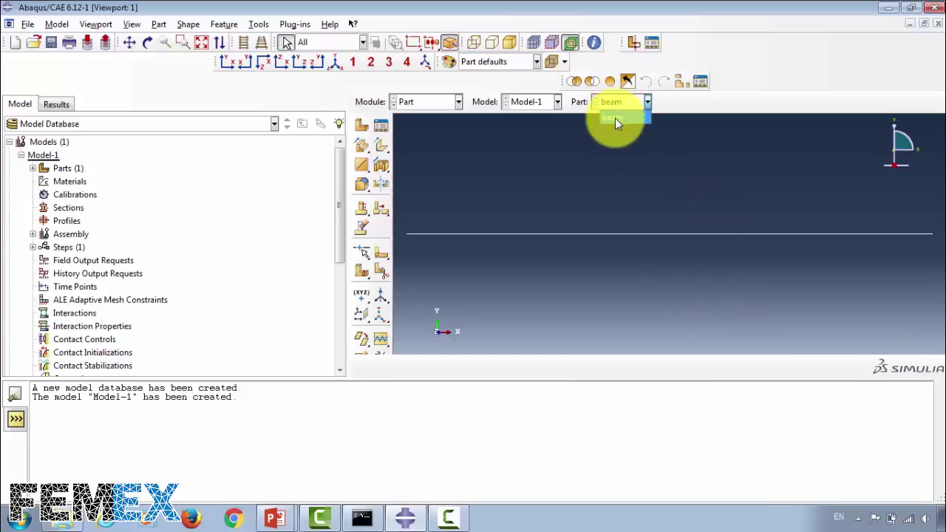
click(615, 117)
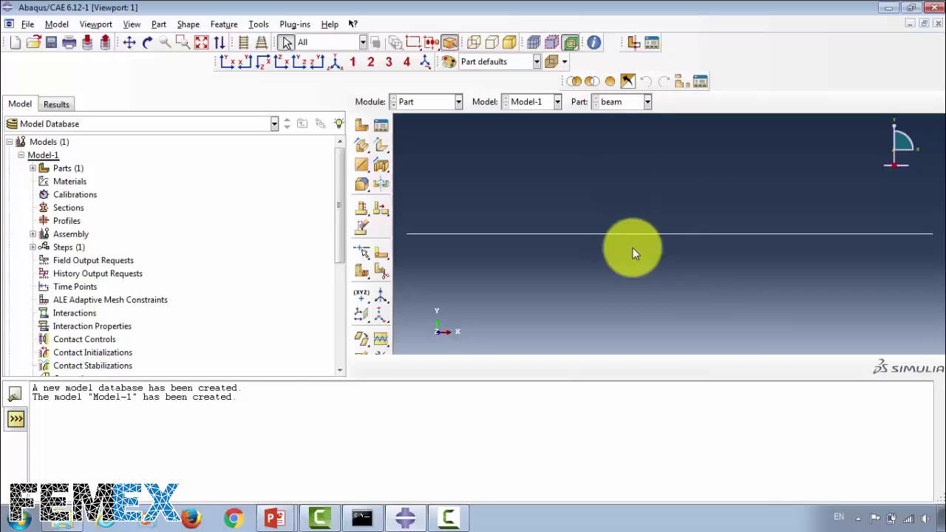
key(alt+Tab)
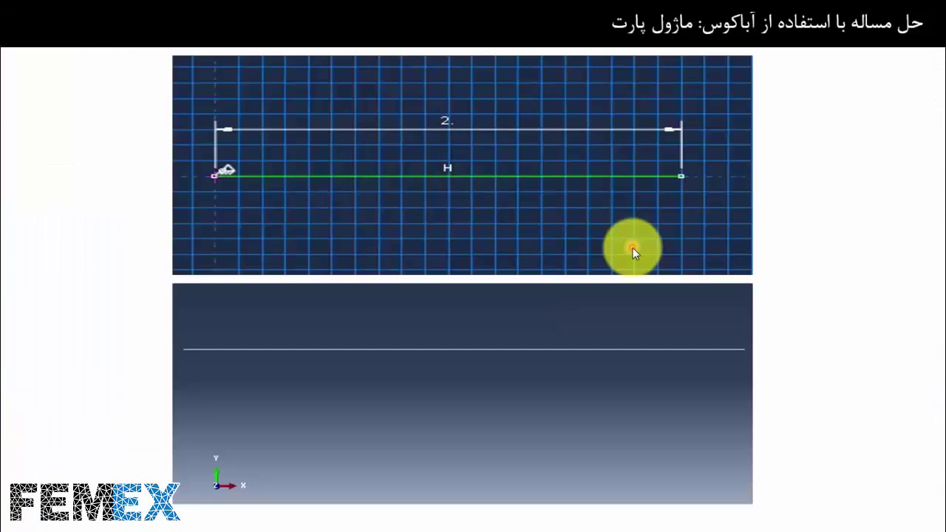
click(632, 248)
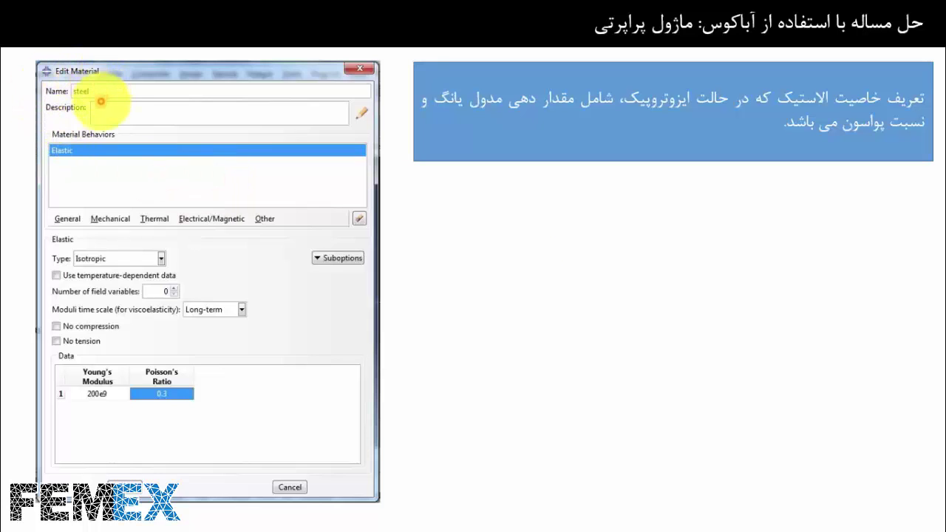
click(98, 108)
click(89, 164)
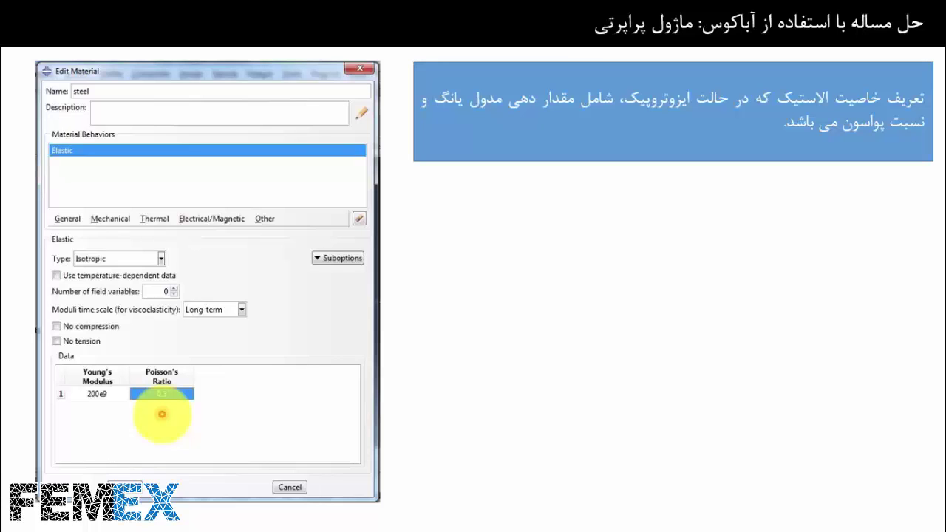
key(alt+Tab)
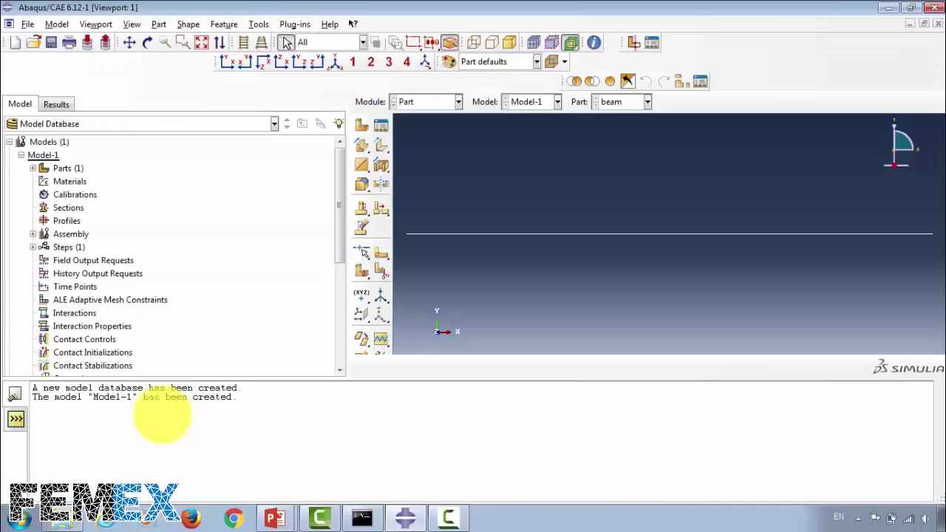
Switch to the Property module and create a material named steel with Elastic mechanical behavior.
click(416, 106)
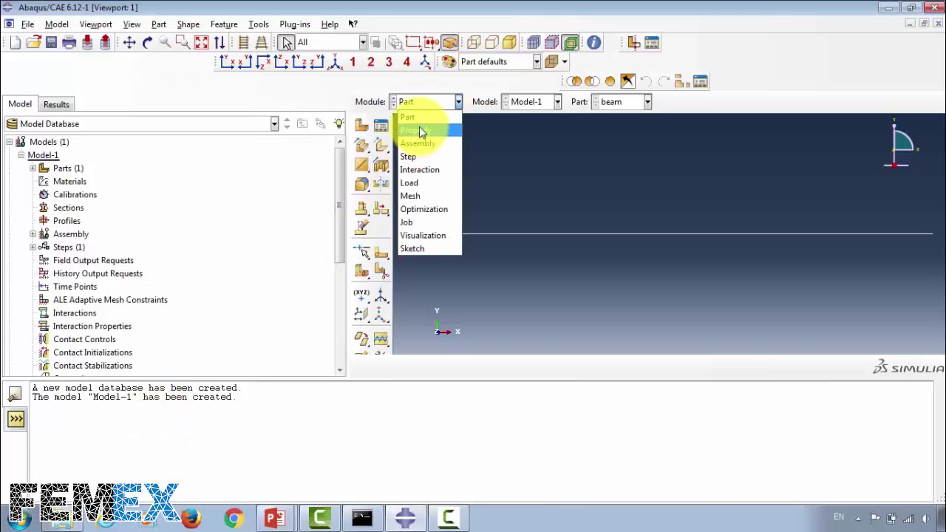
click(419, 127)
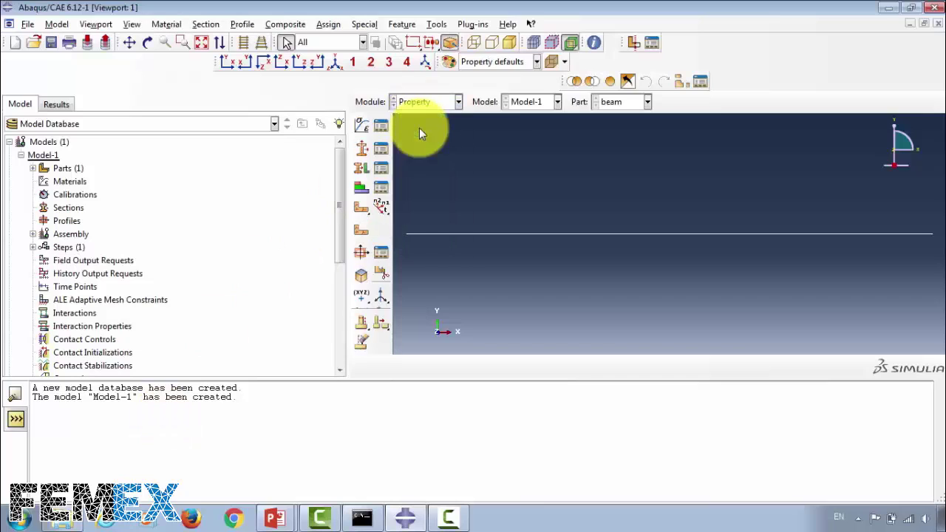
click(361, 126)
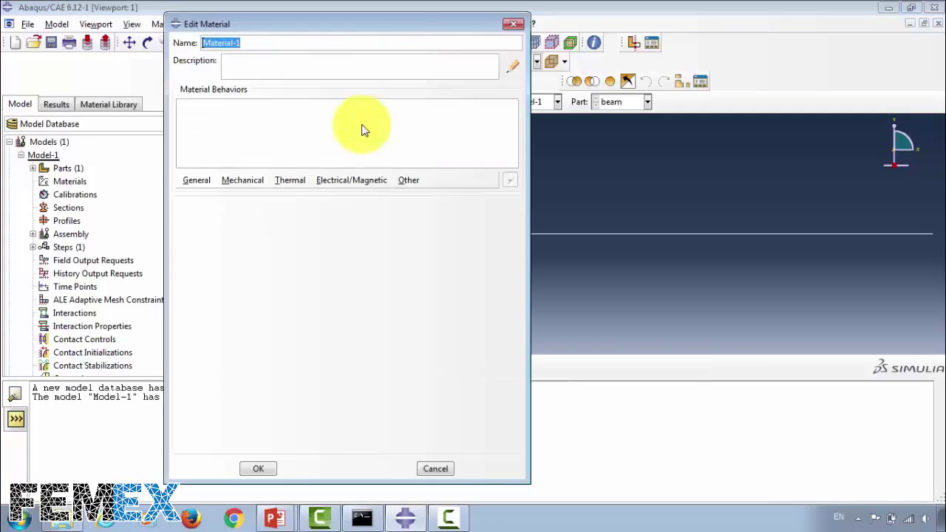
text(steel)
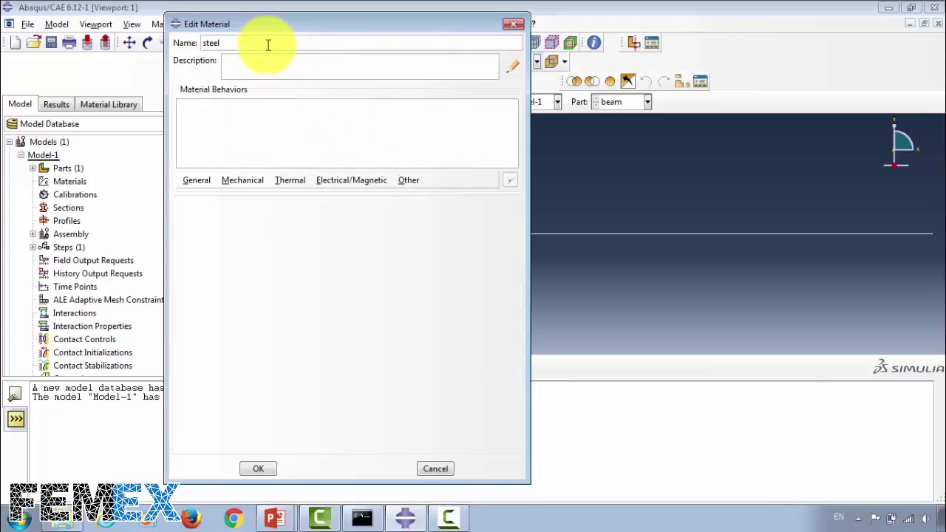
click(239, 181)
mouse_move(370, 195)
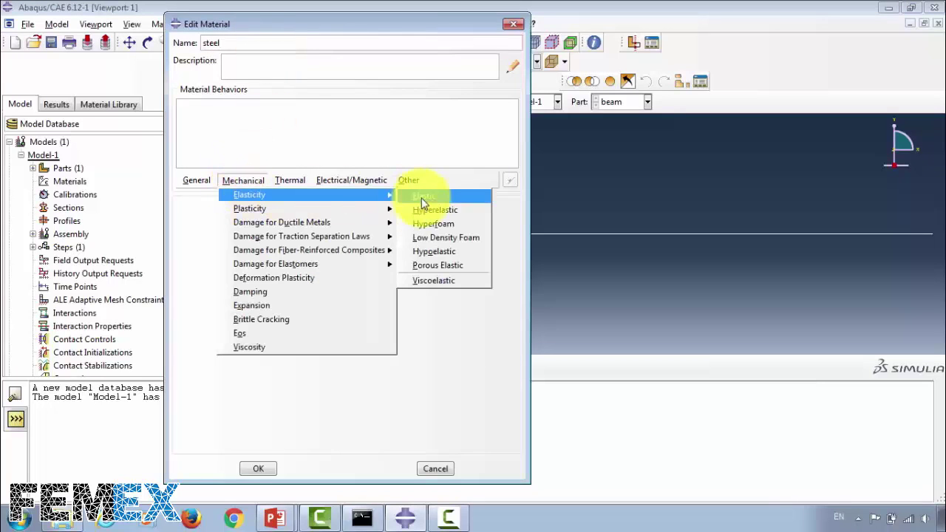
click(423, 201)
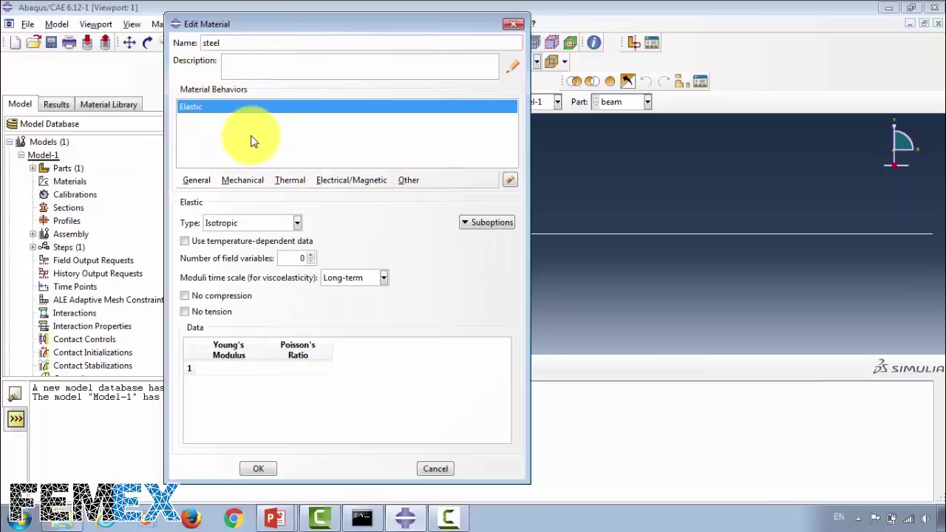
Give the steel material a Young's modulus of 200e9 and a Poisson's ratio of 0.3, and save it.
click(241, 372)
text(2)
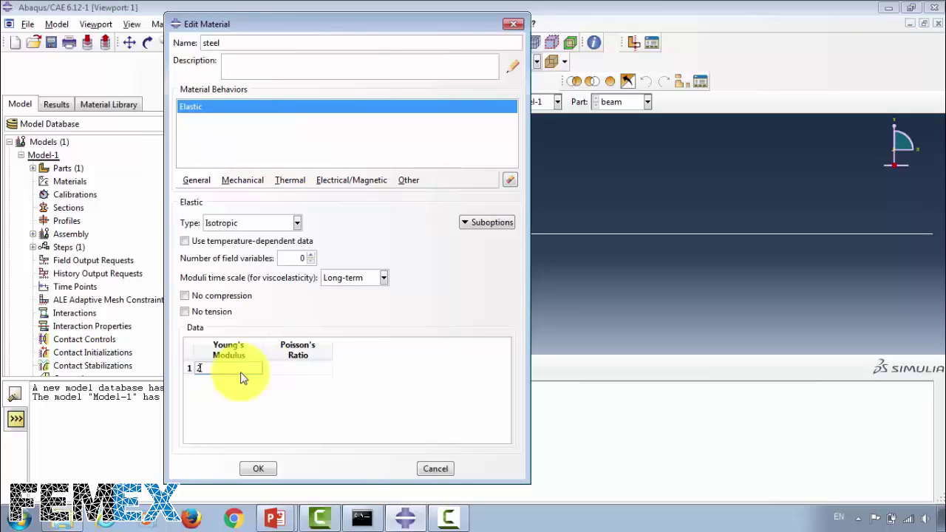
text(00e9)
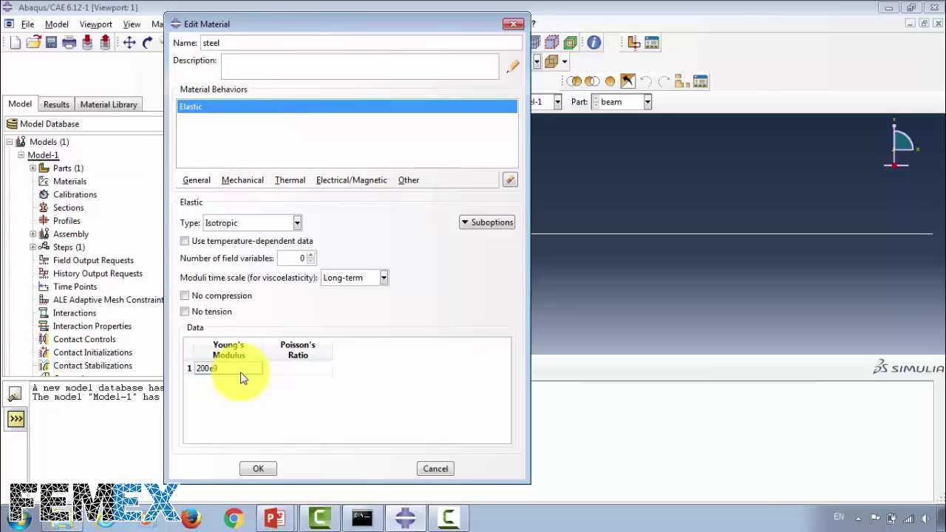
click(294, 368)
text(0.3)
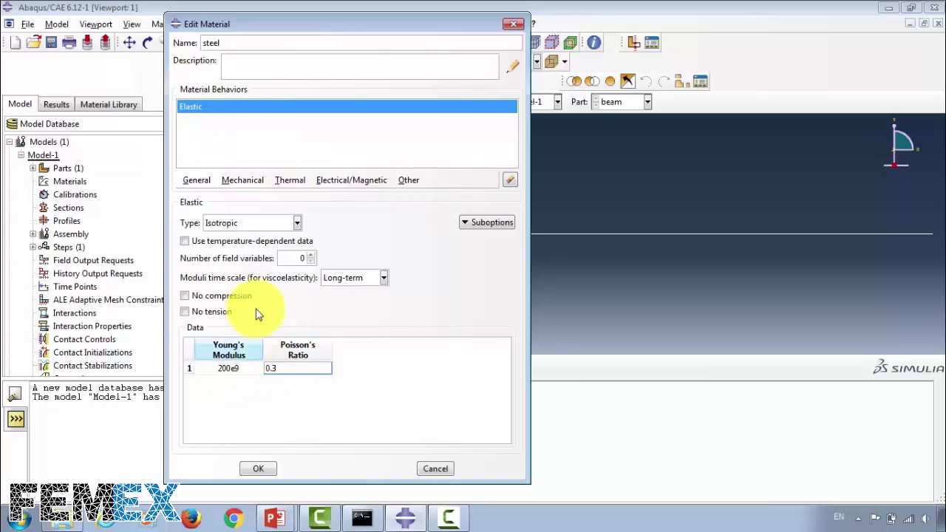
click(370, 441)
click(253, 471)
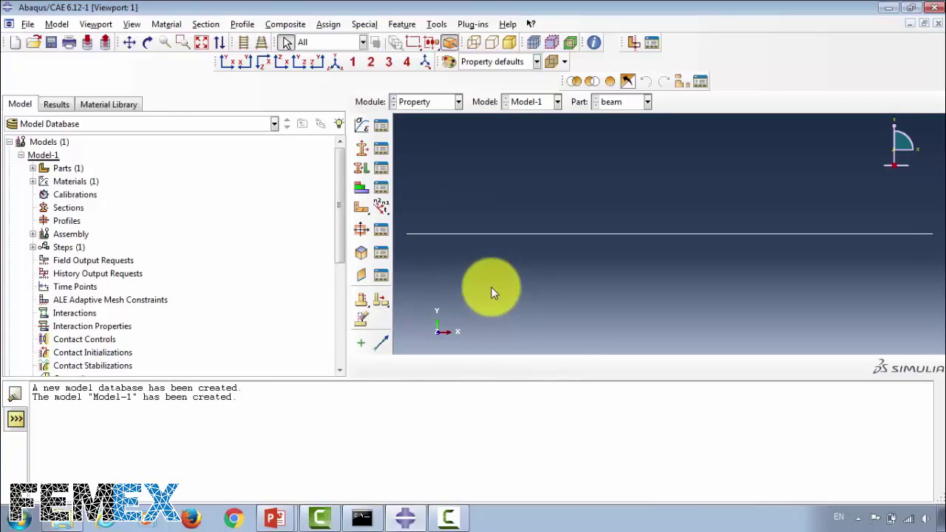
Examine the PowerPoint slides on elastic material and beam section definition, and return to Abaqus/CAE.
key(alt+Tab)
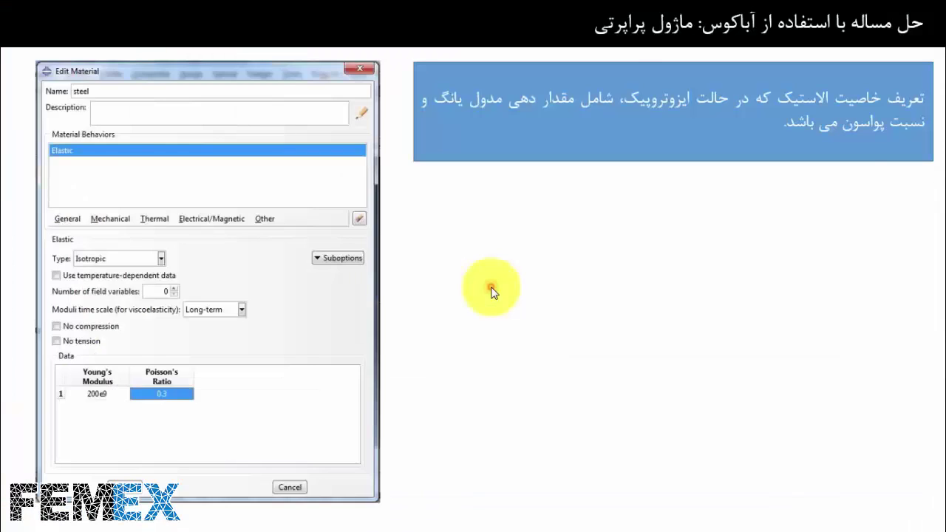
click(493, 292)
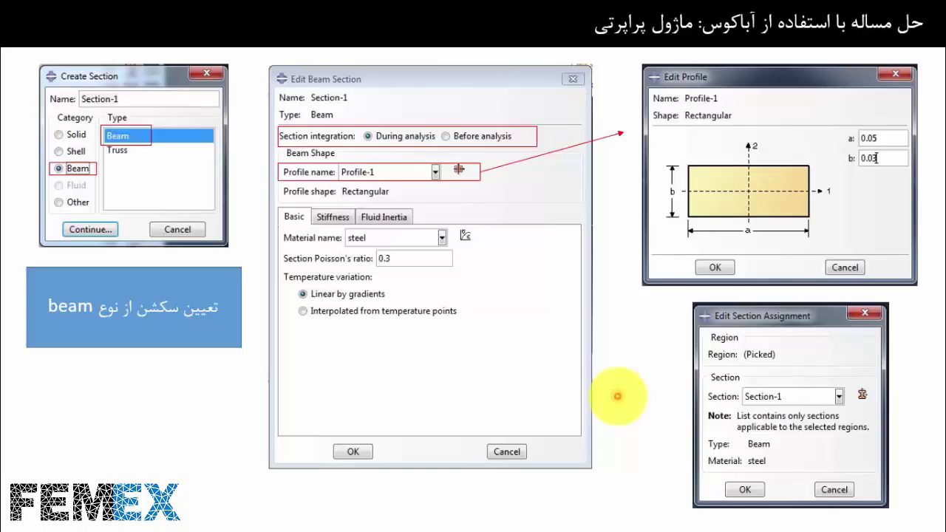
key(alt+Tab)
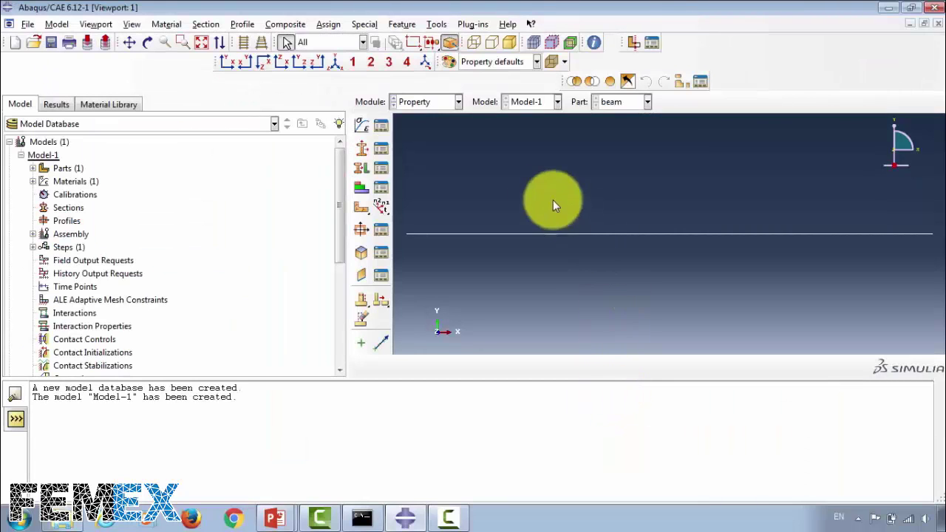
Create a section named Section-1 in the Beam category and continue to its beam section settings.
click(367, 150)
click(357, 175)
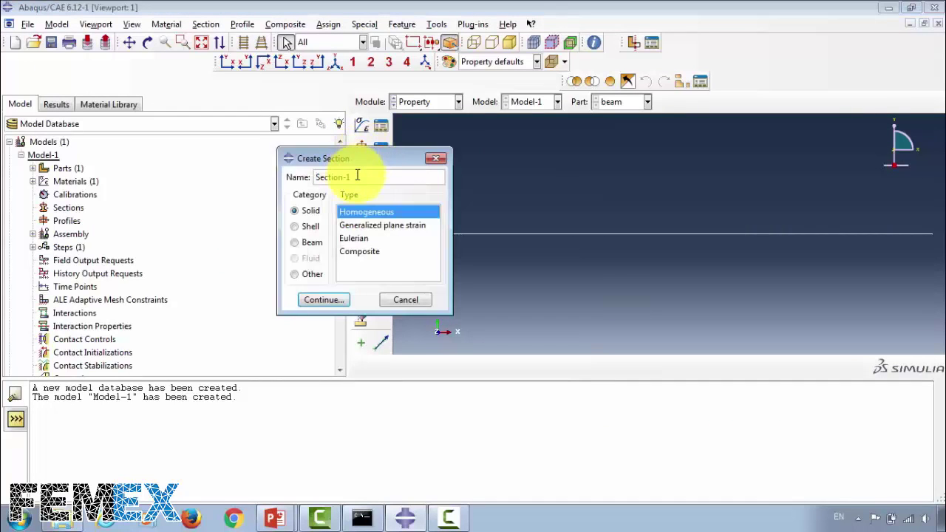
click(296, 243)
click(328, 298)
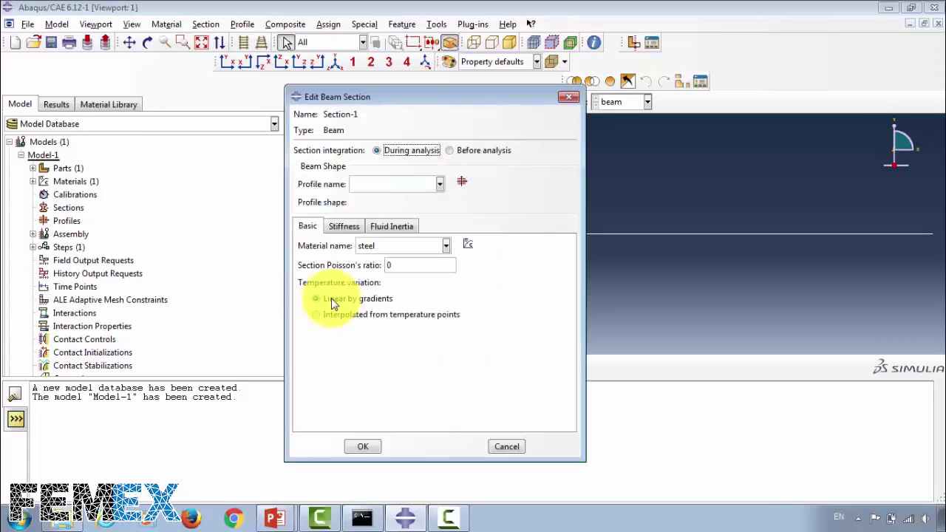
Create rectangular profile Profile-1 for the beam section with a = 0.05 and b = 0.03.
click(462, 181)
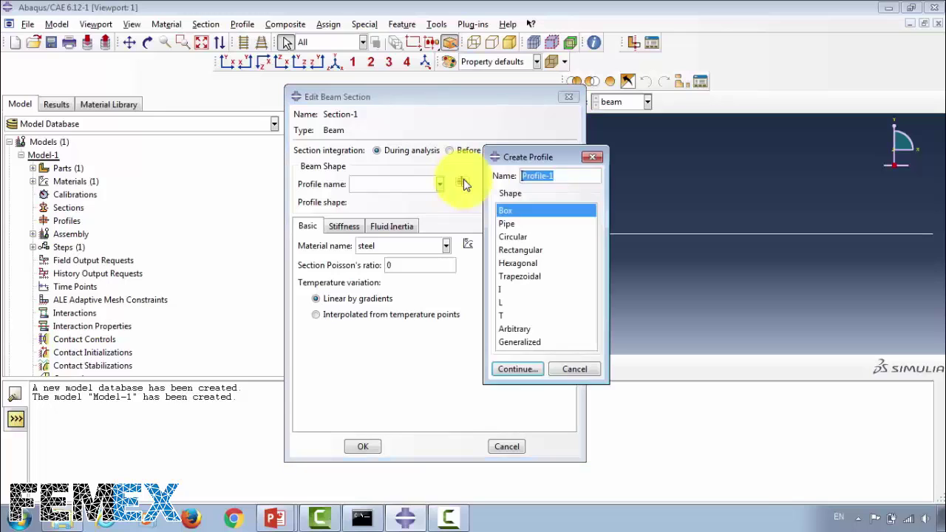
click(554, 178)
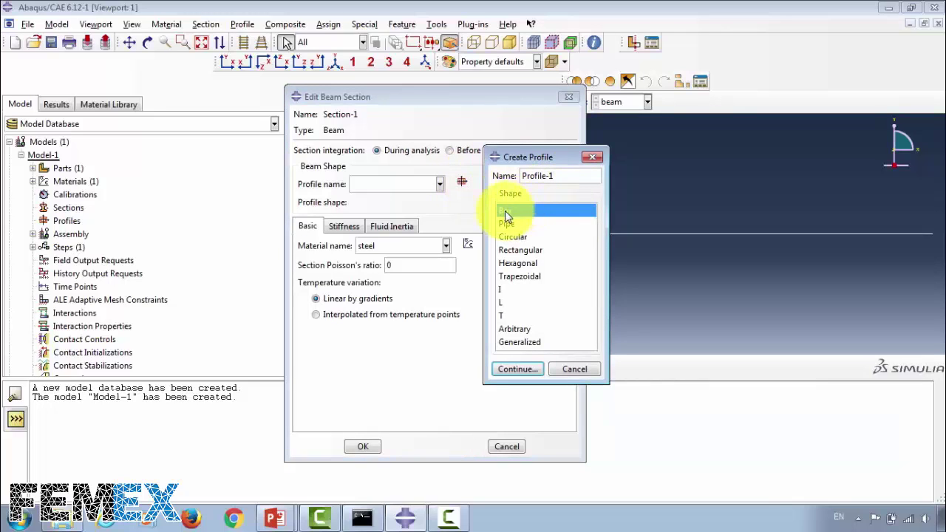
click(522, 251)
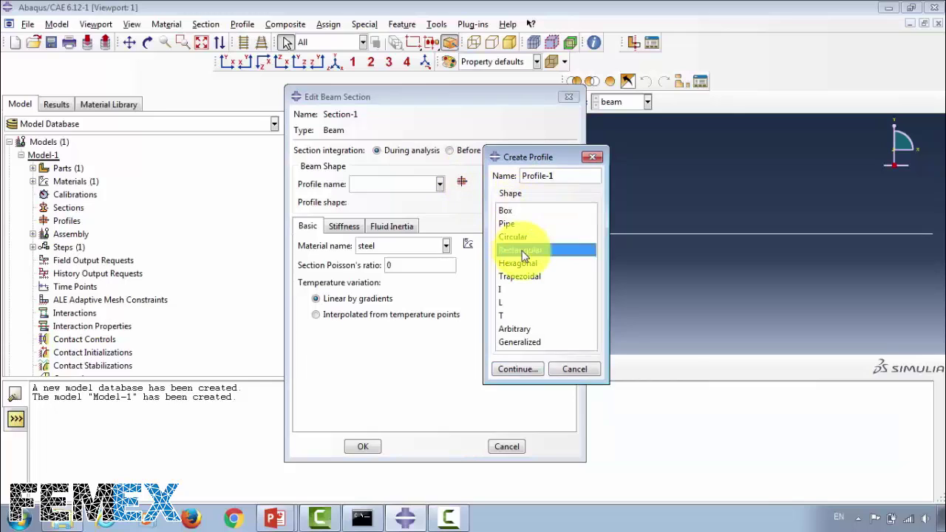
click(526, 370)
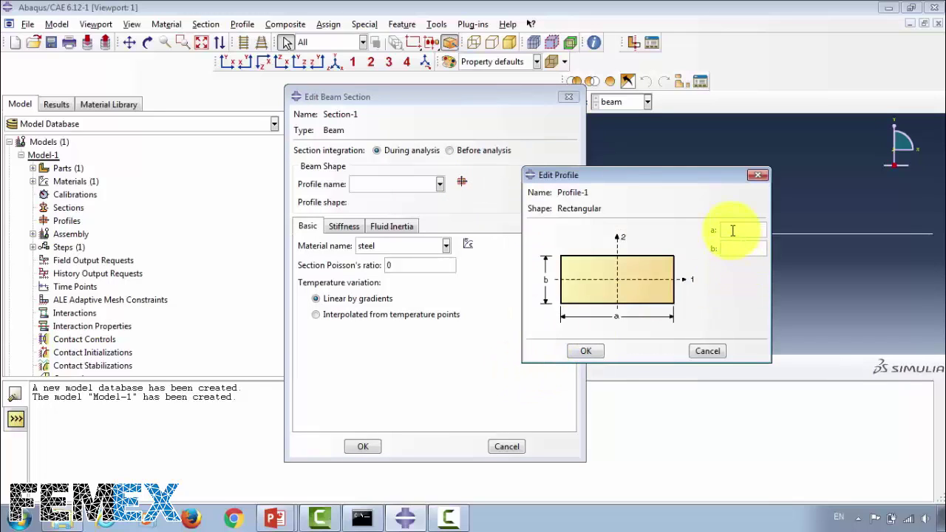
text(0.05)
click(743, 251)
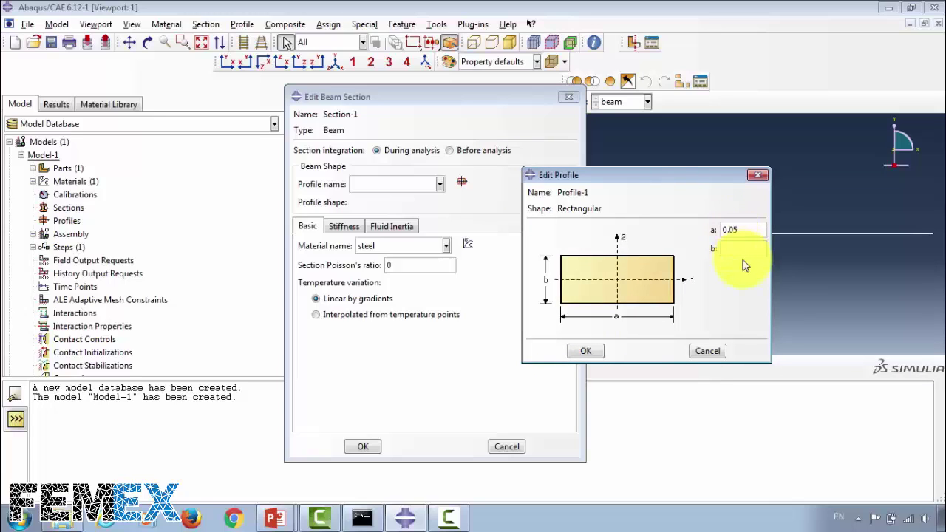
text(0.03)
click(591, 349)
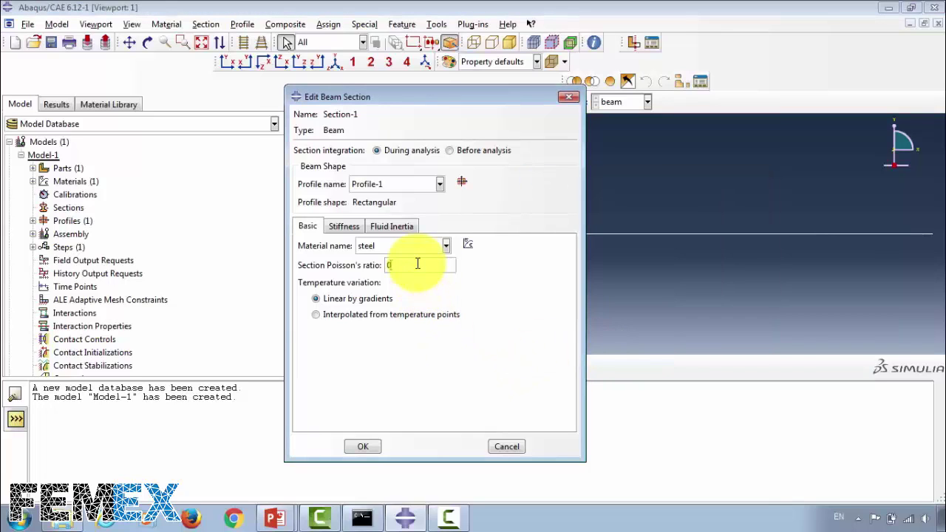
Set the section Poisson's ratio to 0.3, keep steel as the material, and save the beam section.
text(.3)
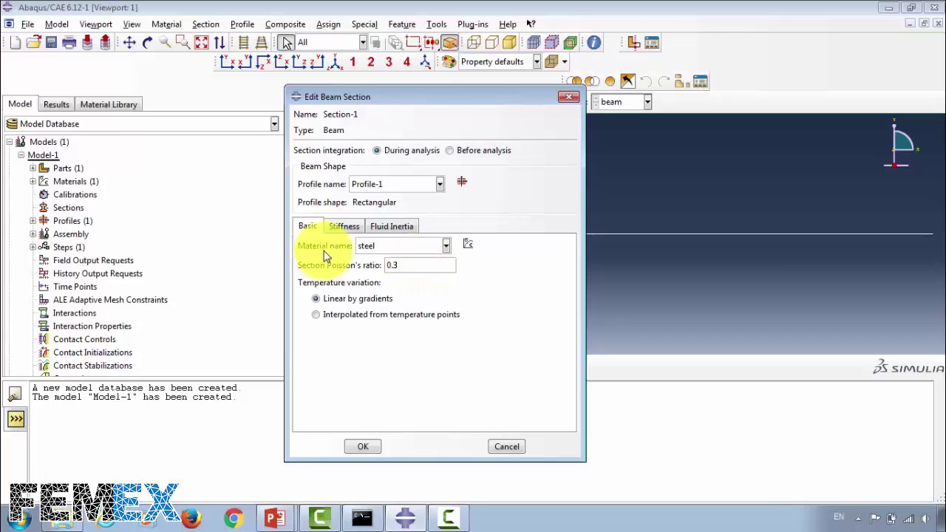
click(376, 245)
click(375, 263)
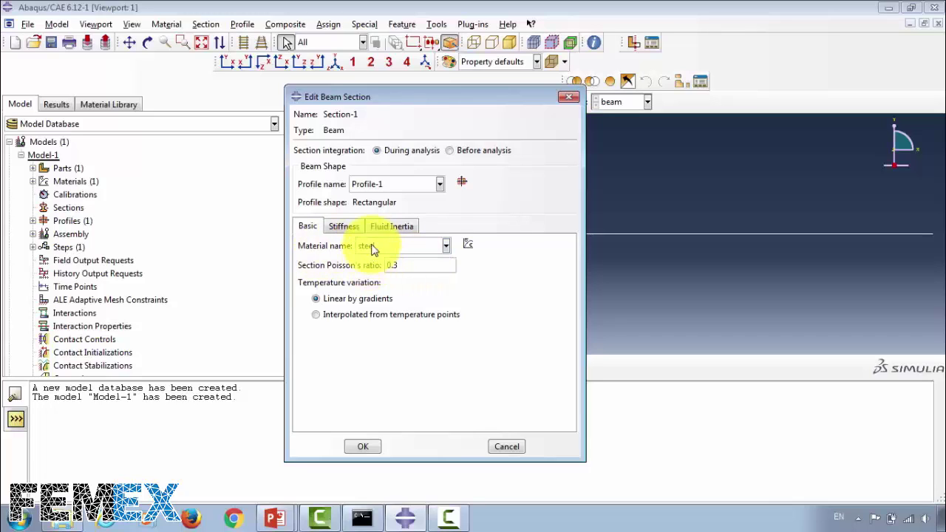
click(369, 452)
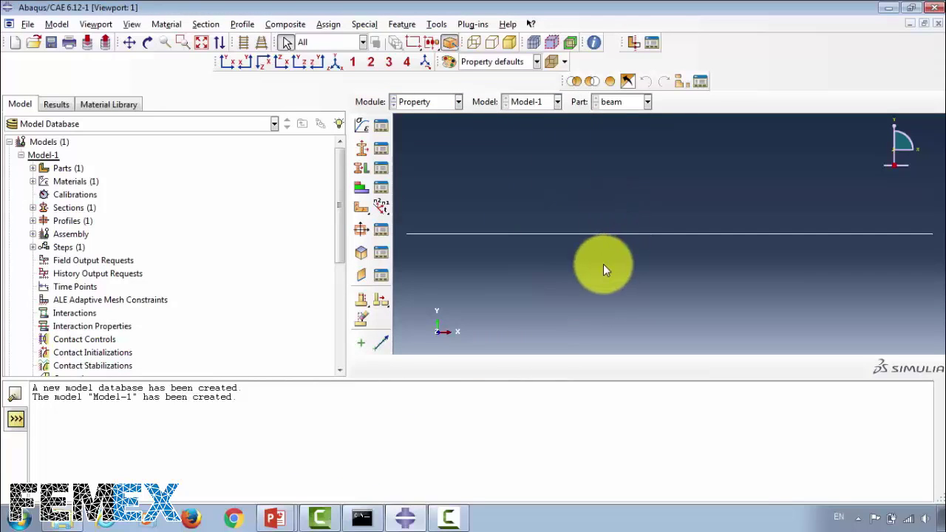
Assign Section-1 to the entire beam wire without creating a set.
click(361, 170)
click(559, 366)
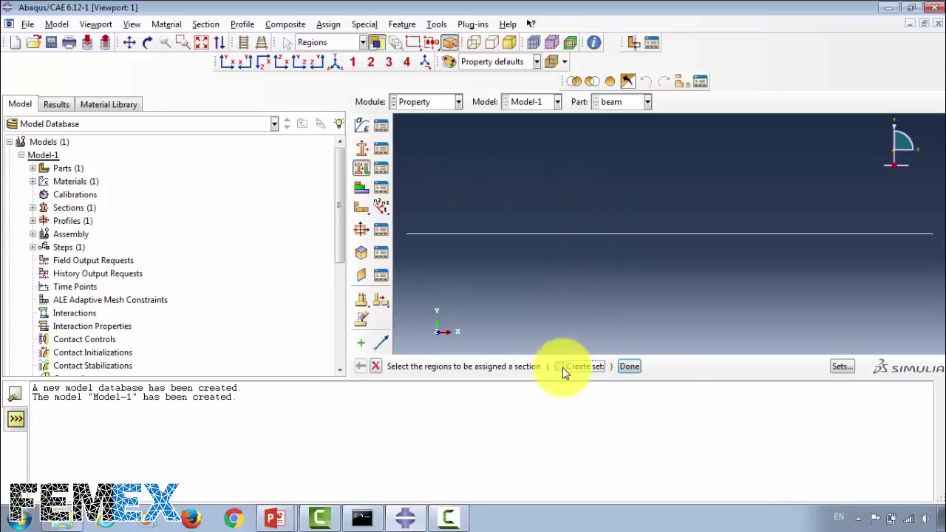
drag(549, 271, 730, 181)
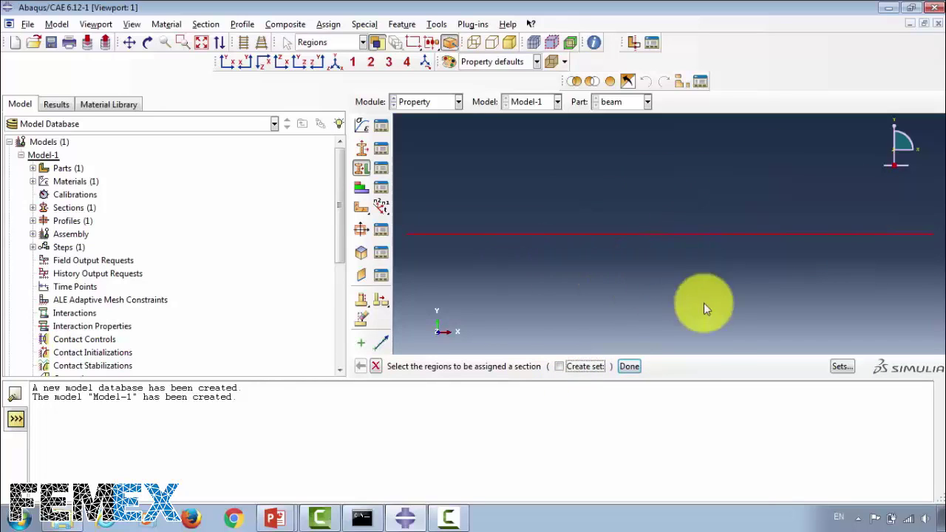
click(629, 367)
click(628, 366)
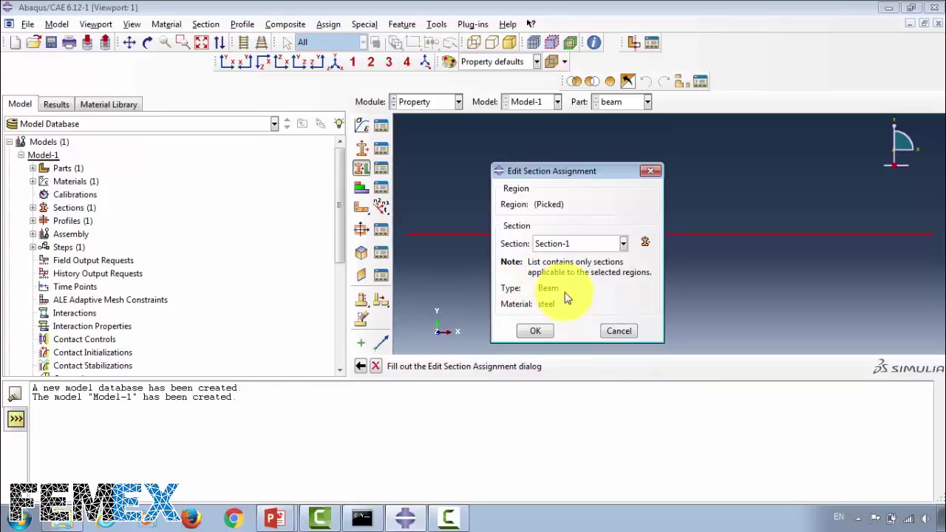
click(537, 331)
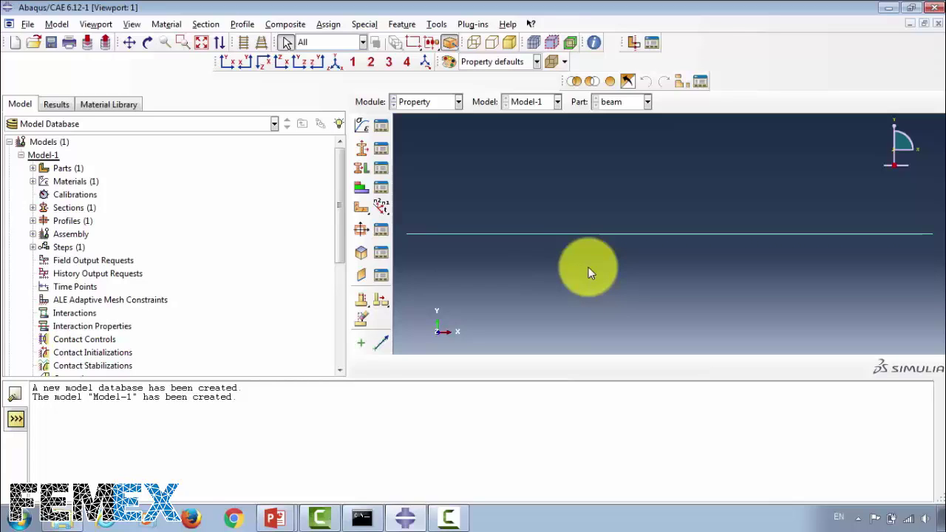
Switch to the PowerPoint slide show.
key(alt+Tab)
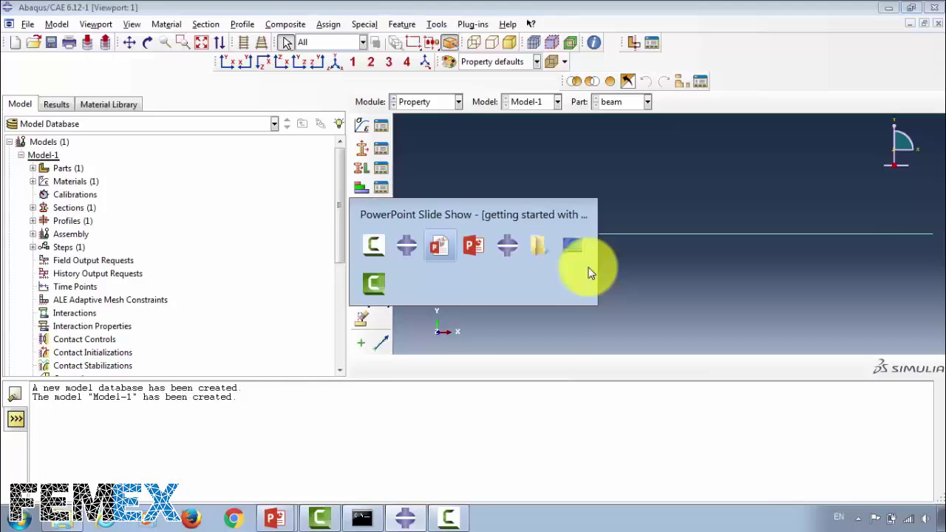